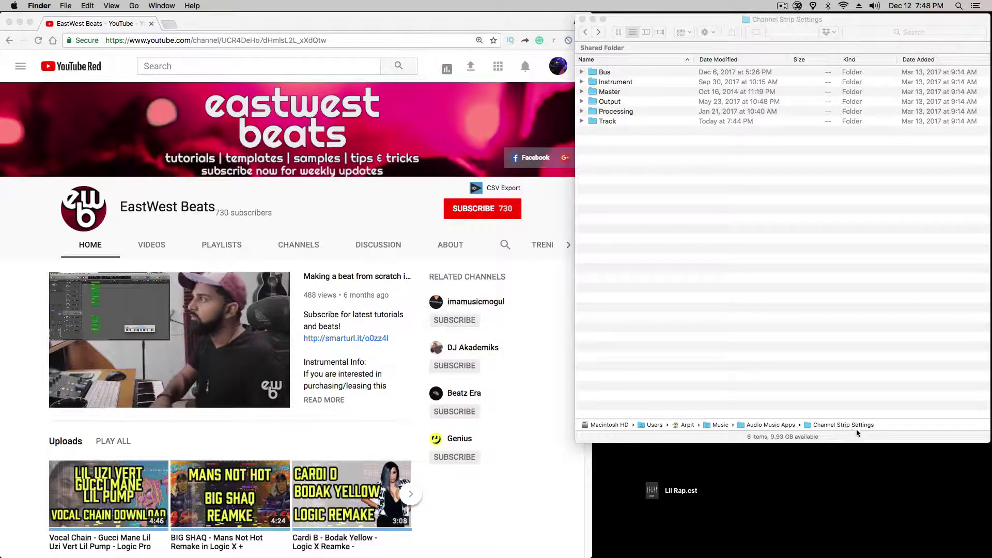
click(789, 359)
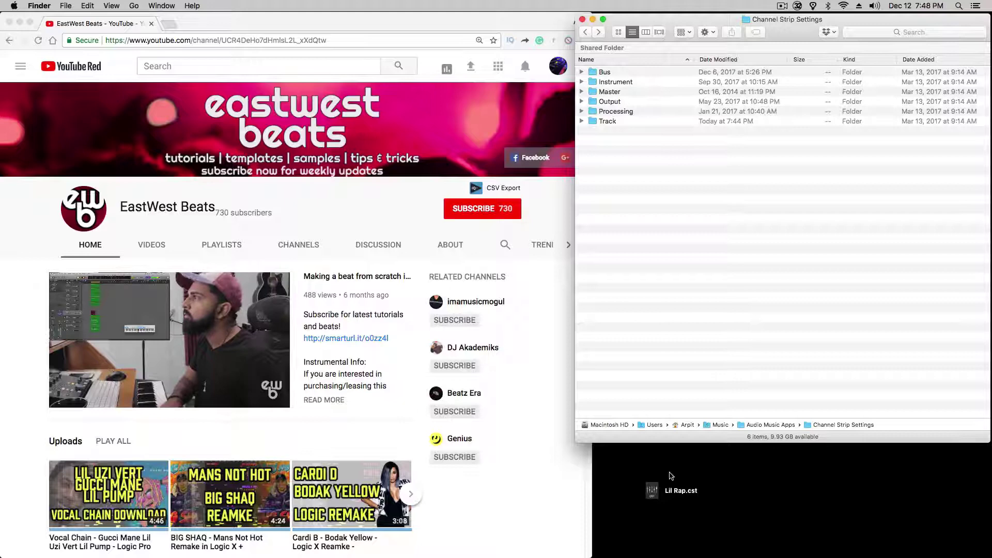
drag(630, 462, 721, 522)
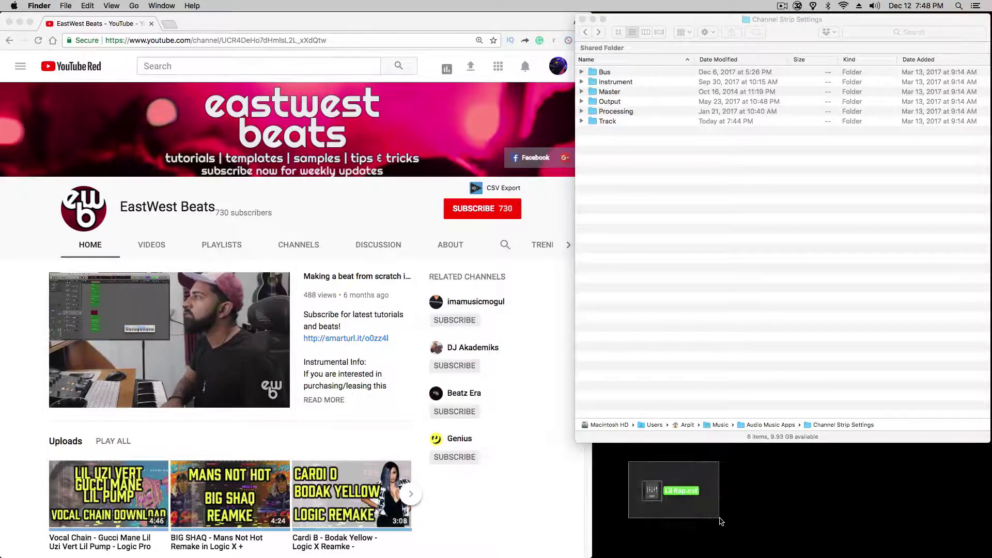
click(182, 496)
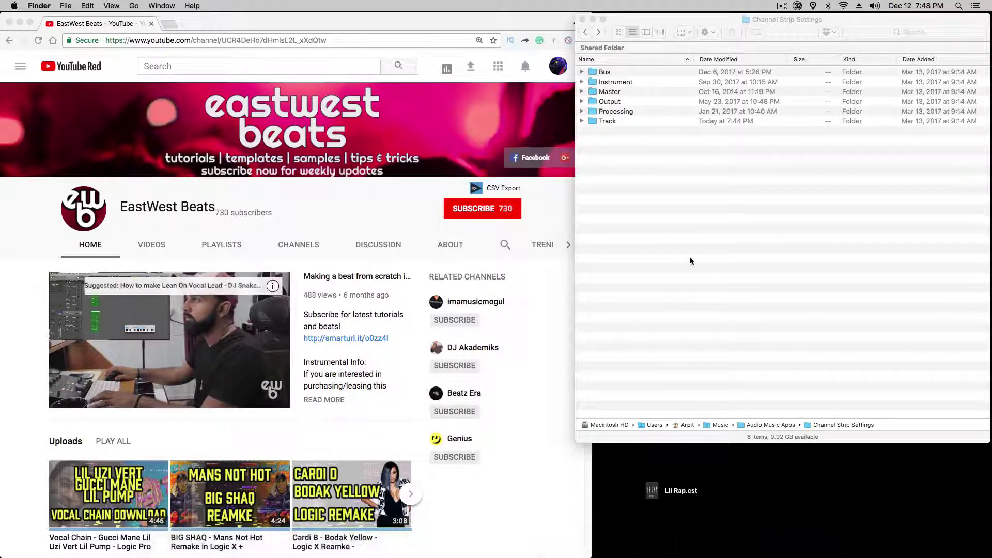
click(637, 141)
Move Lil Rap.cst from the desktop into the Track folder, then preview DRAKE 2.cst there.
double_click(608, 121)
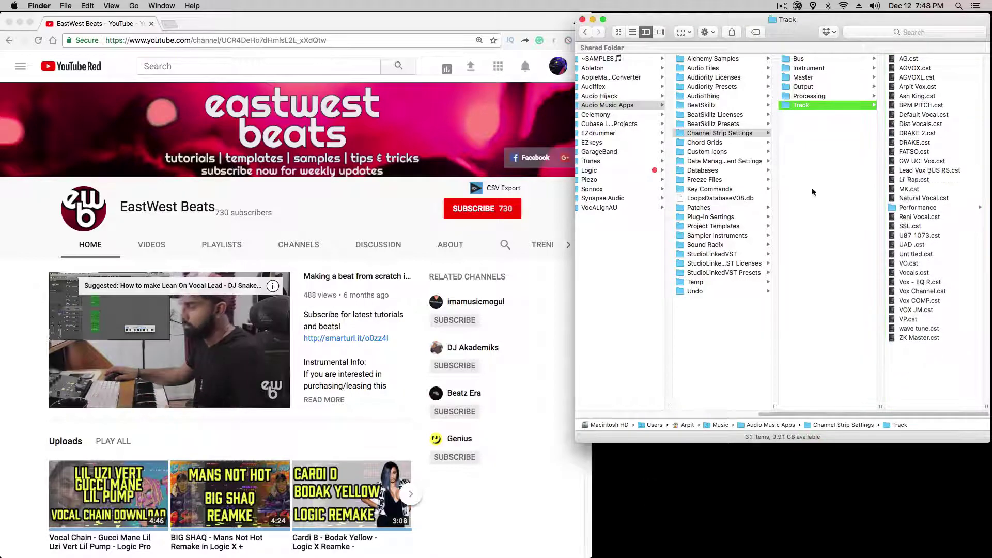
drag(673, 495, 923, 186)
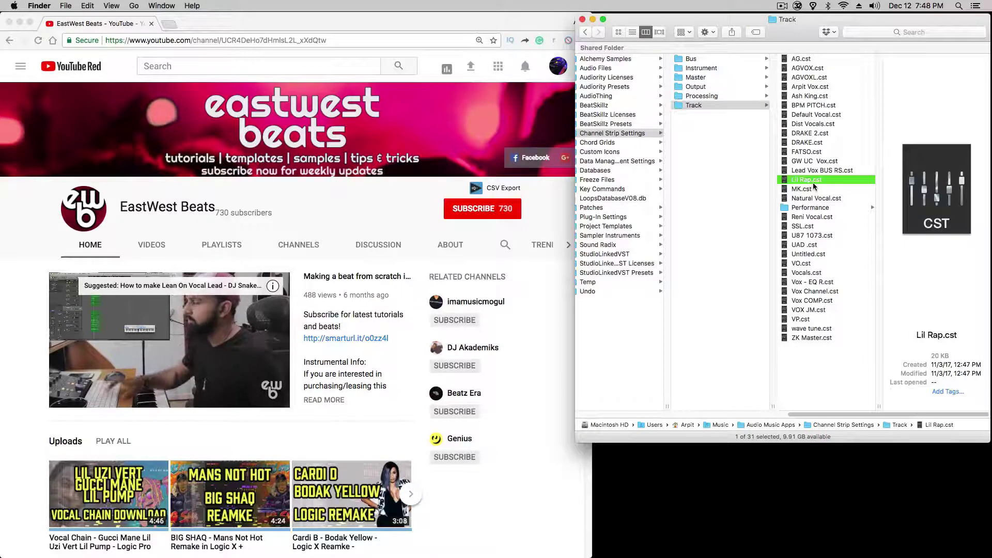
click(811, 133)
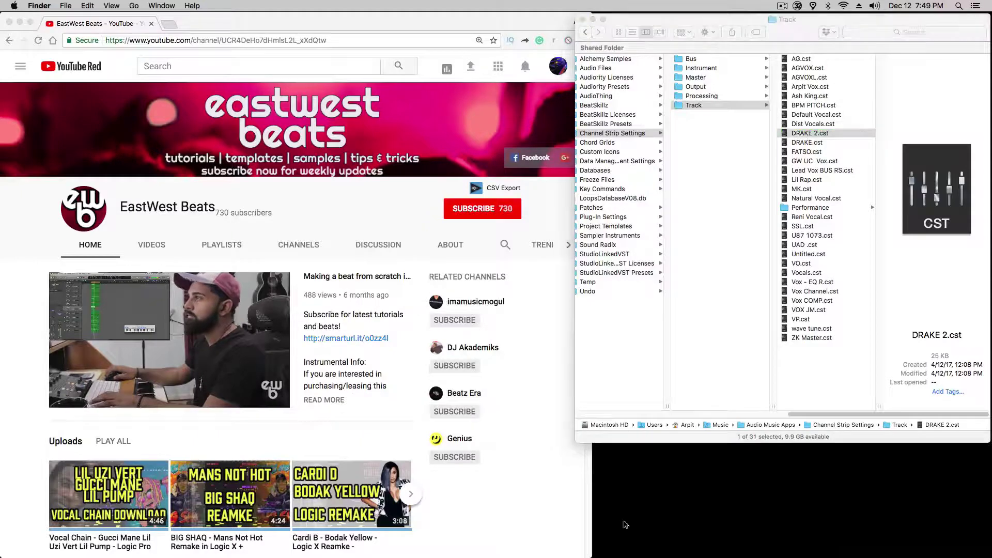
Bring up the YouTube channel page full-screen and open the Gucci Mane vocal chain video.
click(587, 513)
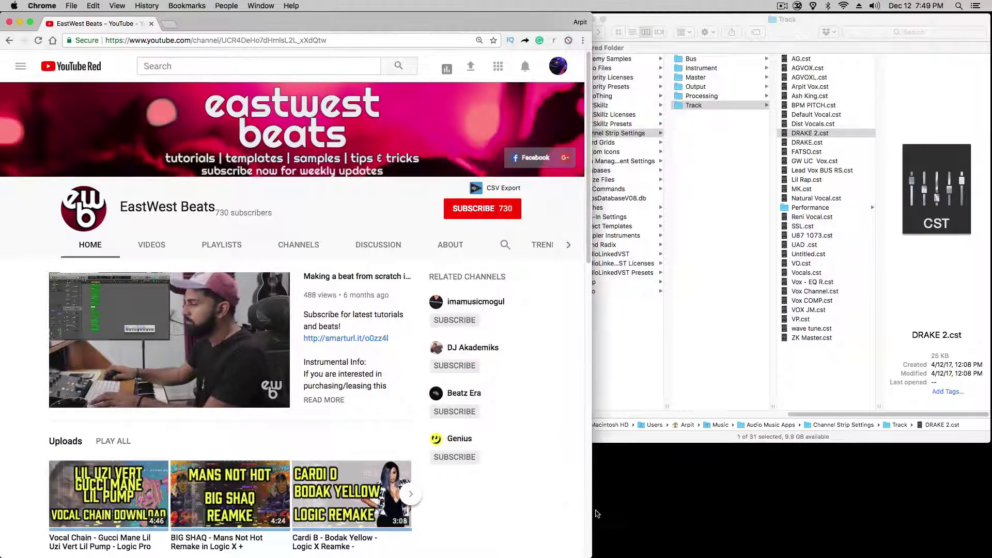
drag(587, 512, 991, 512)
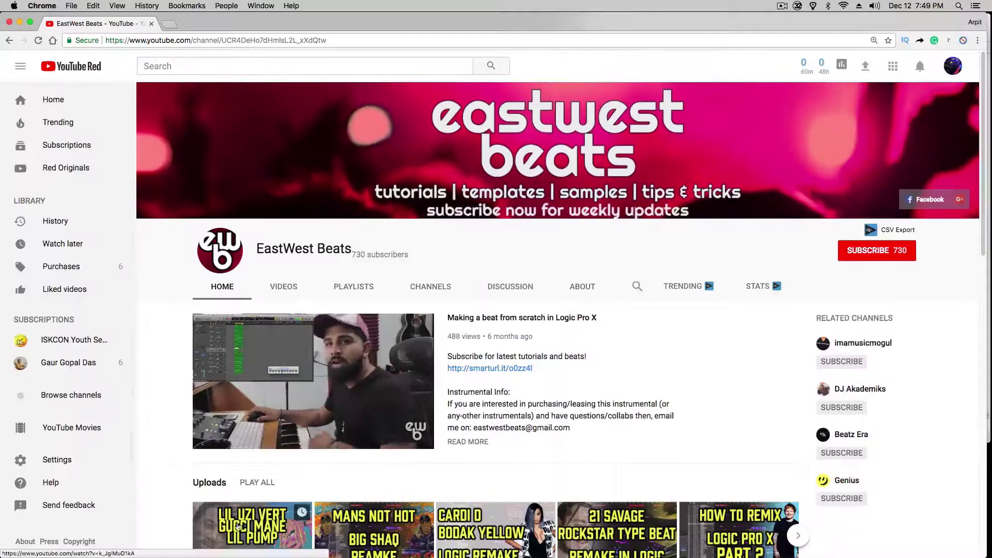
click(252, 531)
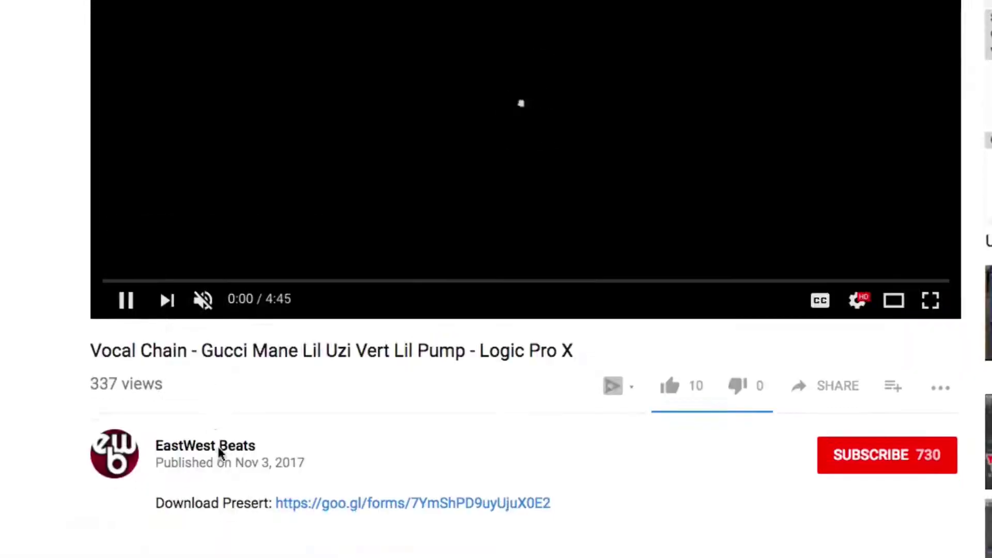
scroll(627, 489, down, 5)
scroll(627, 489, down, 3)
scroll(627, 488, up, 10)
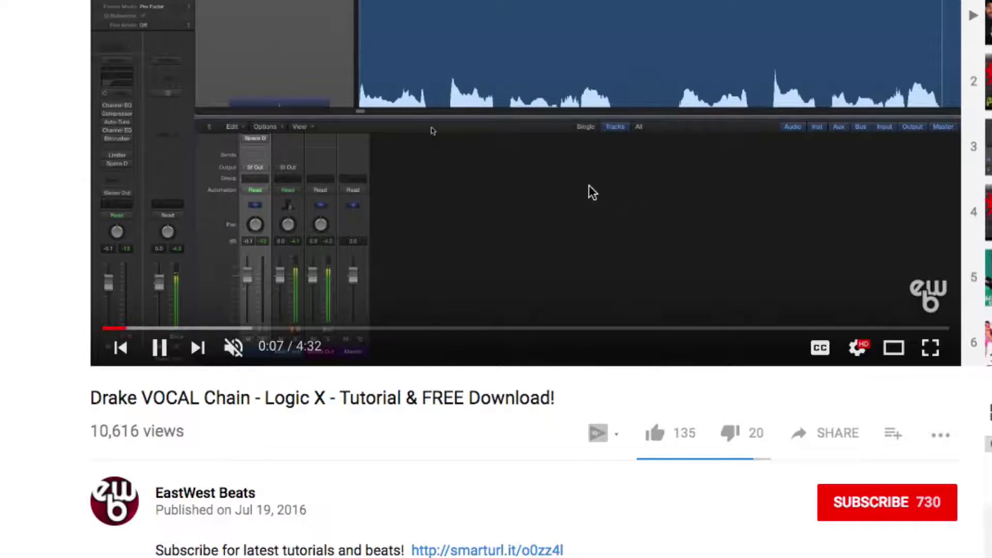
scroll(584, 230, down, 1)
scroll(584, 231, down, 10)
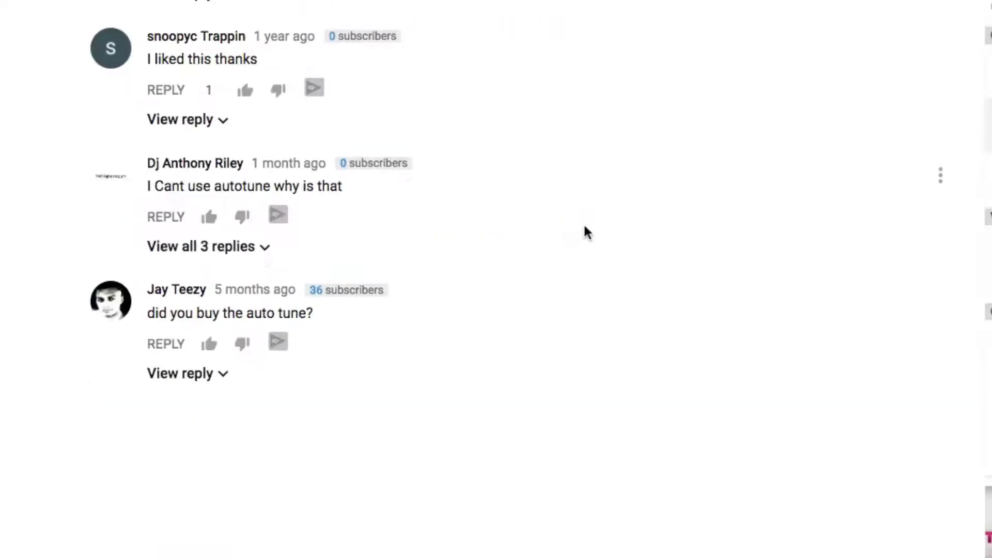